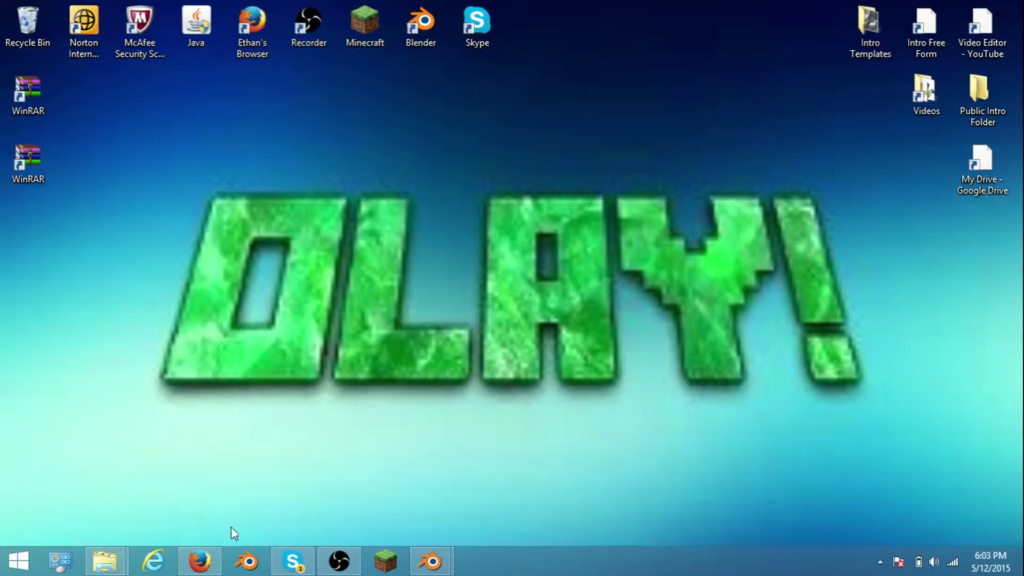
# Restore the Firefox window showing the YouTube channel's uploads page with four intro videos
pyautogui.click(200, 561)
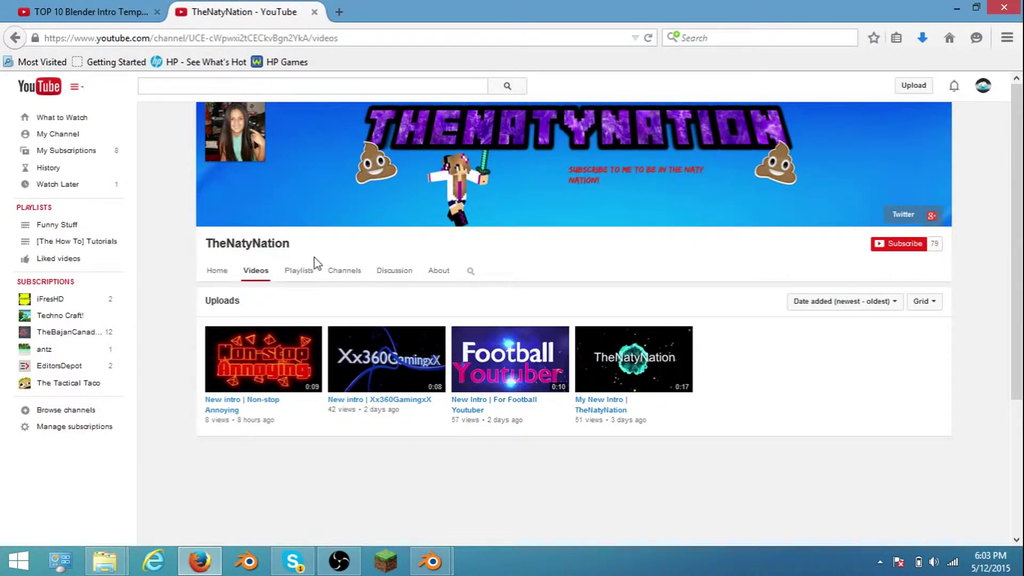
# Bring up the YouTube notifications list and show the previously read notifications
pyautogui.click(982, 90)
pyautogui.click(955, 86)
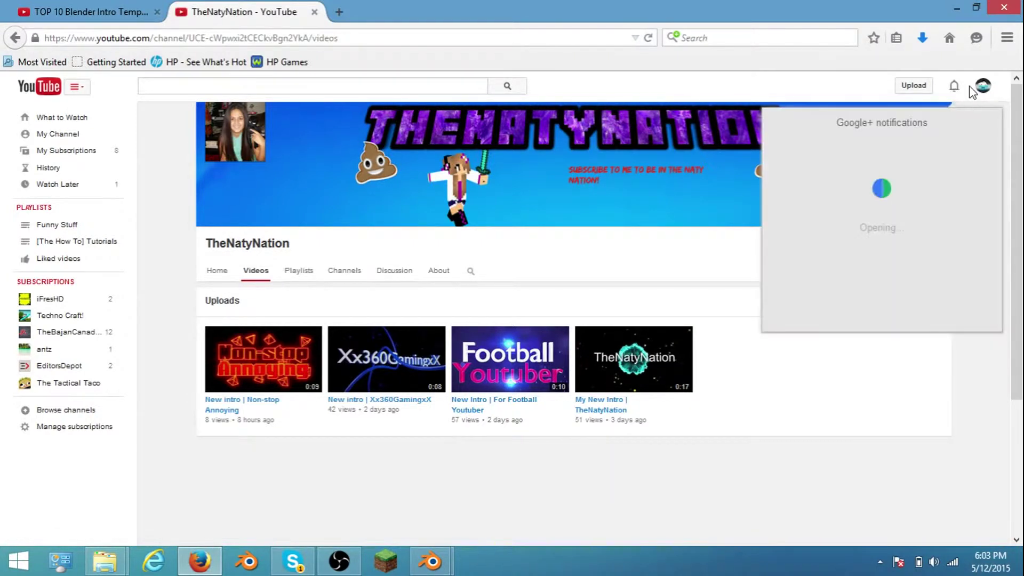
pyautogui.click(954, 87)
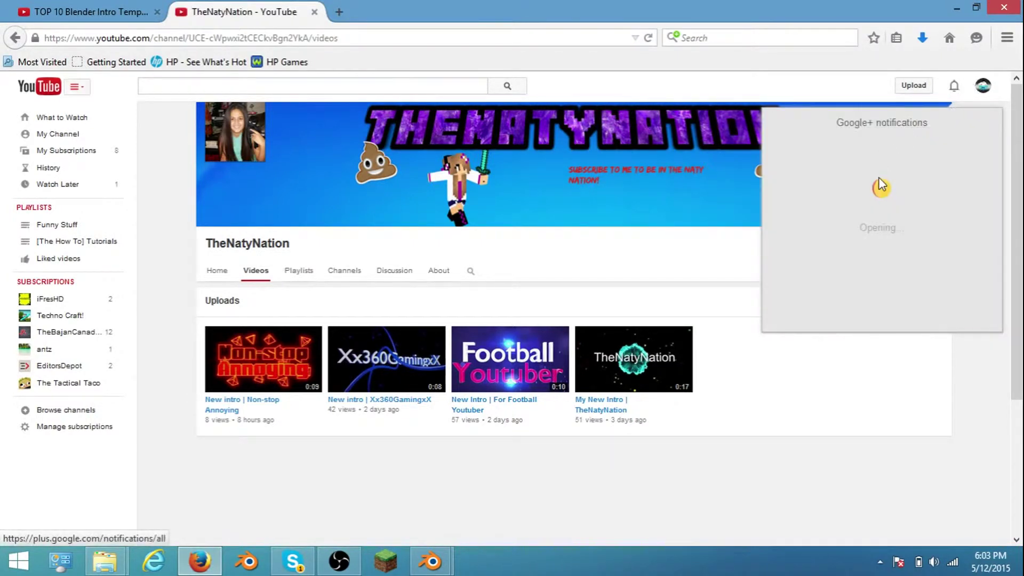
pyautogui.click(883, 326)
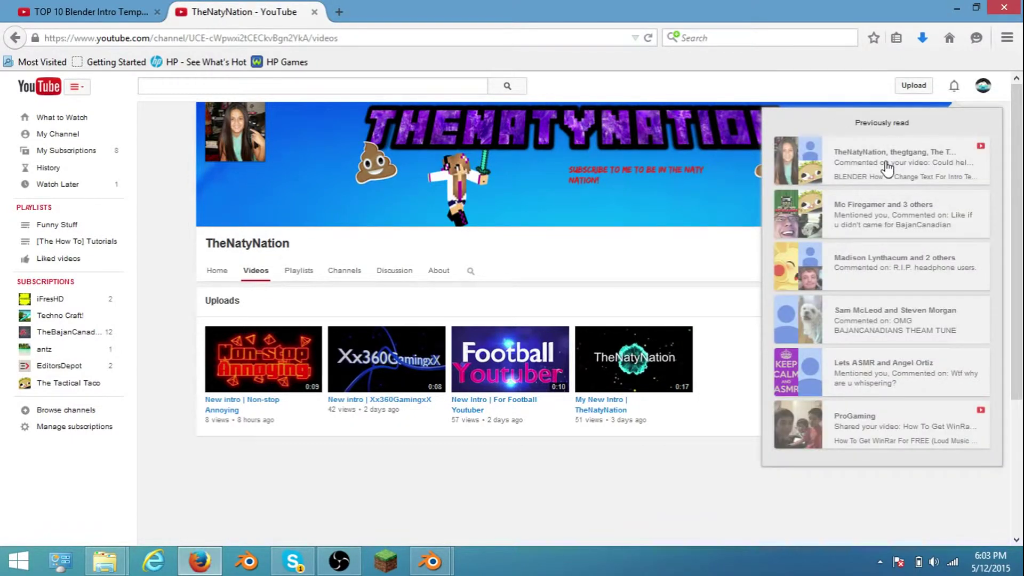
# Open the comment asking how to shrink the intro text so a friend's name fits
pyautogui.click(887, 168)
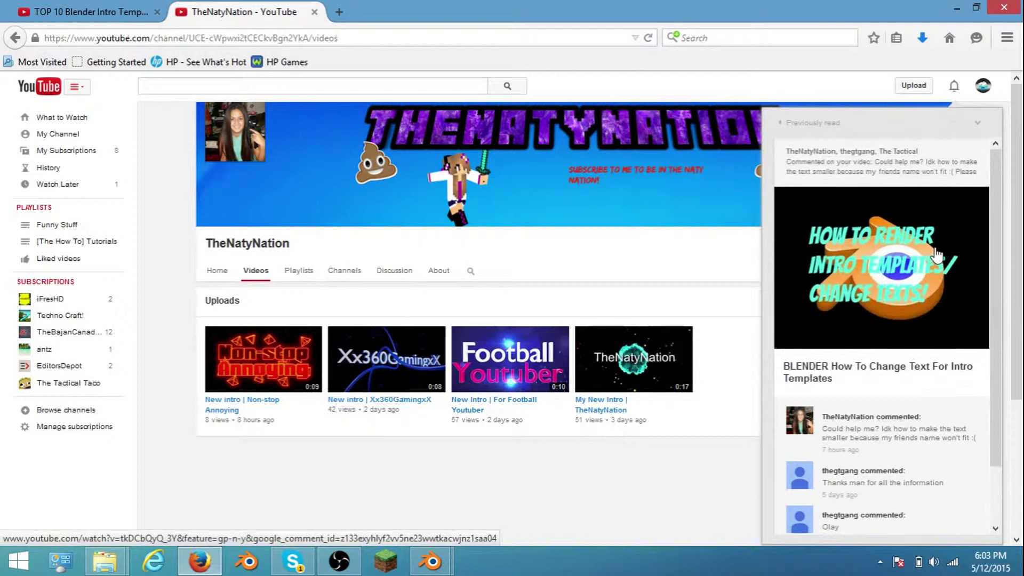
pyautogui.scroll(-2, 906, 299)
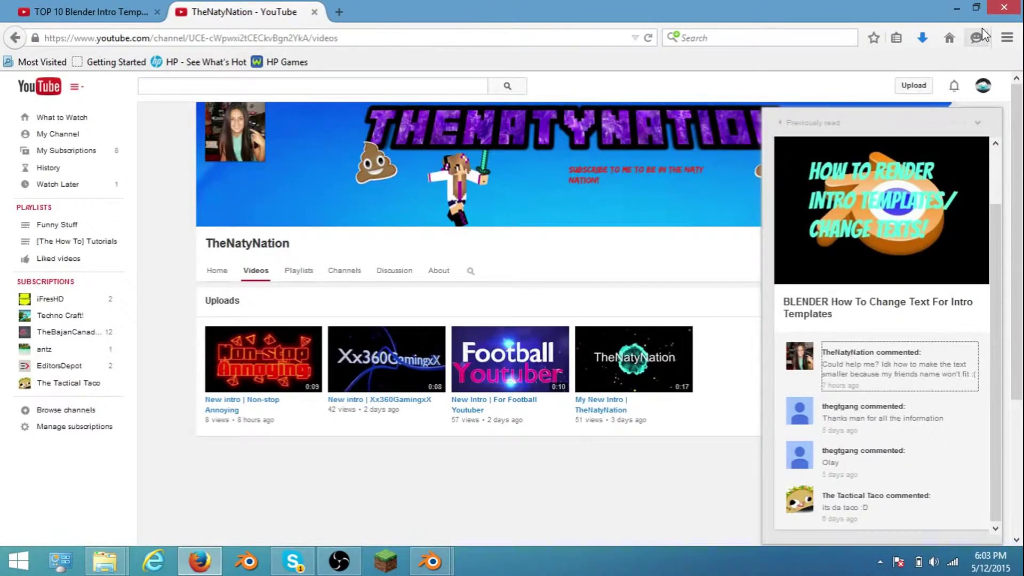
pyautogui.click(949, 8)
pyautogui.click(213, 550)
# Restore Template.blend in Blender and preview the NAME animation, stopping at frame 147
pyautogui.click(955, 8)
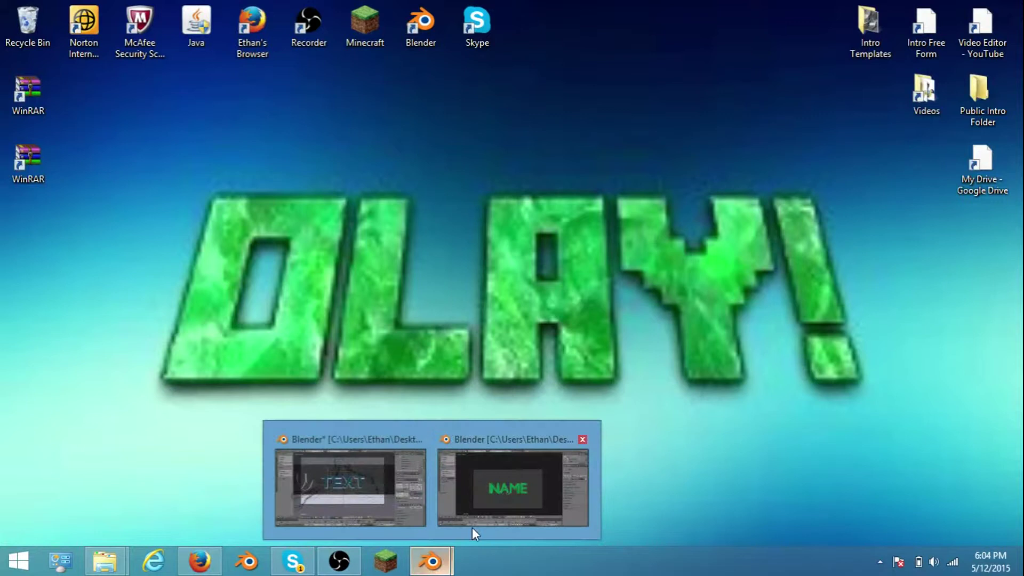
pyautogui.click(472, 527)
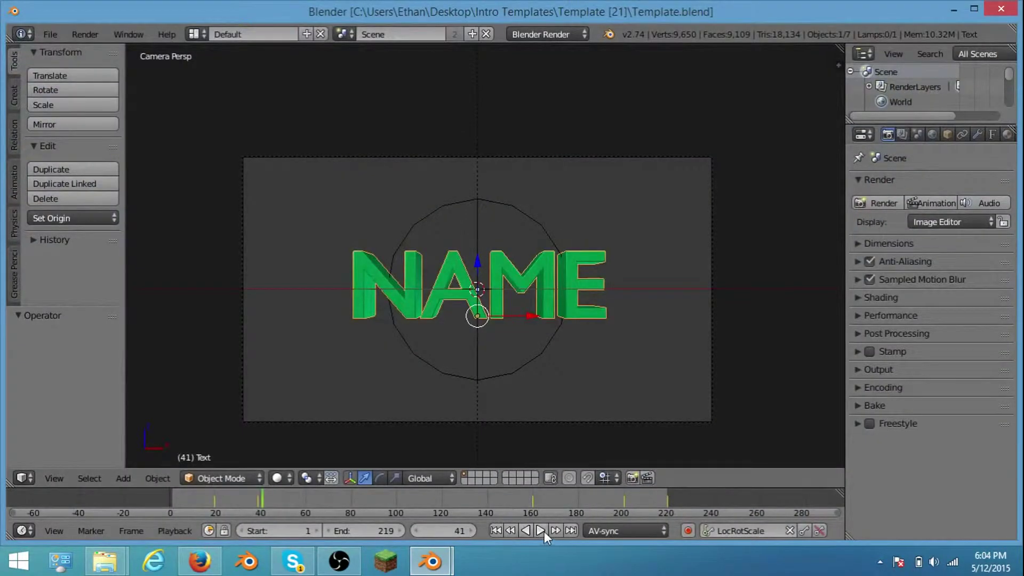
pyautogui.click(542, 531)
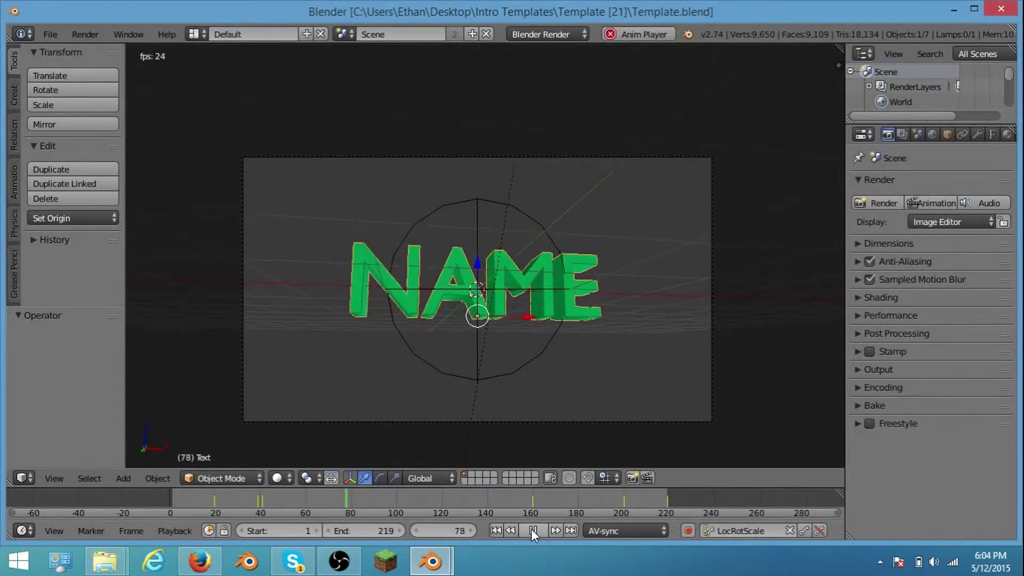
pyautogui.click(495, 530)
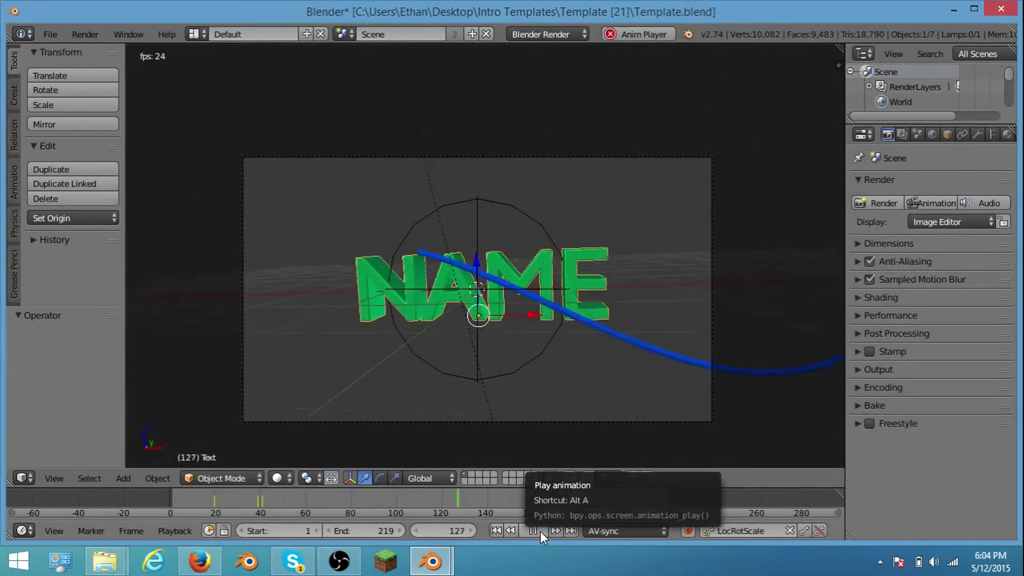
pyautogui.click(540, 530)
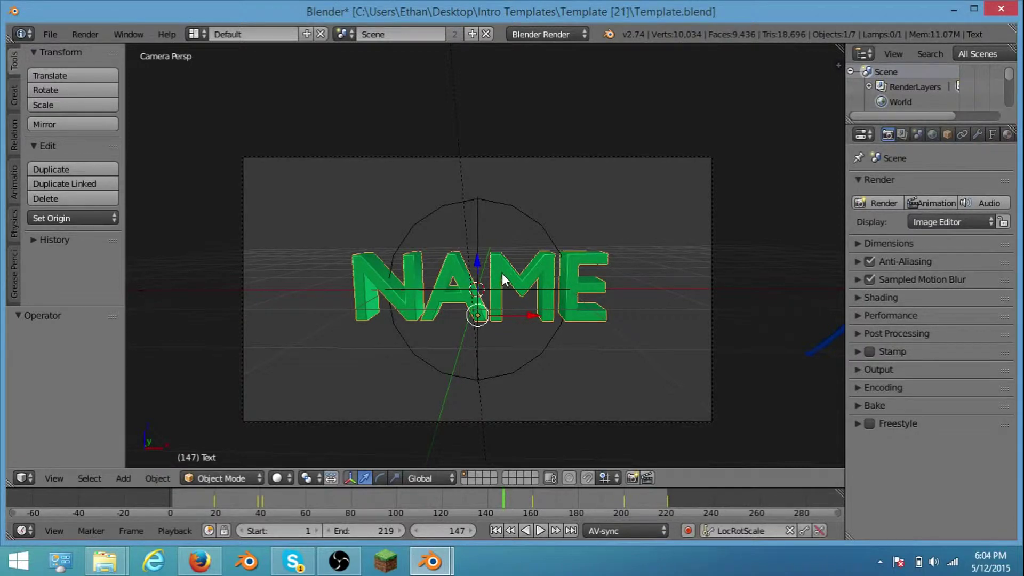
# Erase NAME from the 3D text object and type technogaming123 in its place
pyautogui.press('Tab')
pyautogui.press('BackSpace')
pyautogui.press('BackSpace')
pyautogui.press('BackSpace')
pyautogui.press('BackSpace')
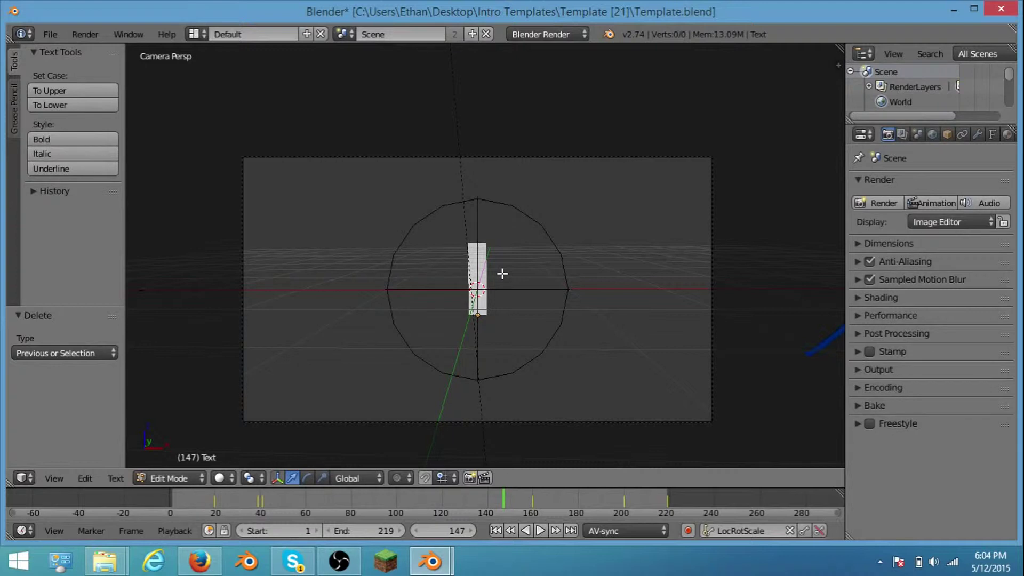
pyautogui.write('Boob')
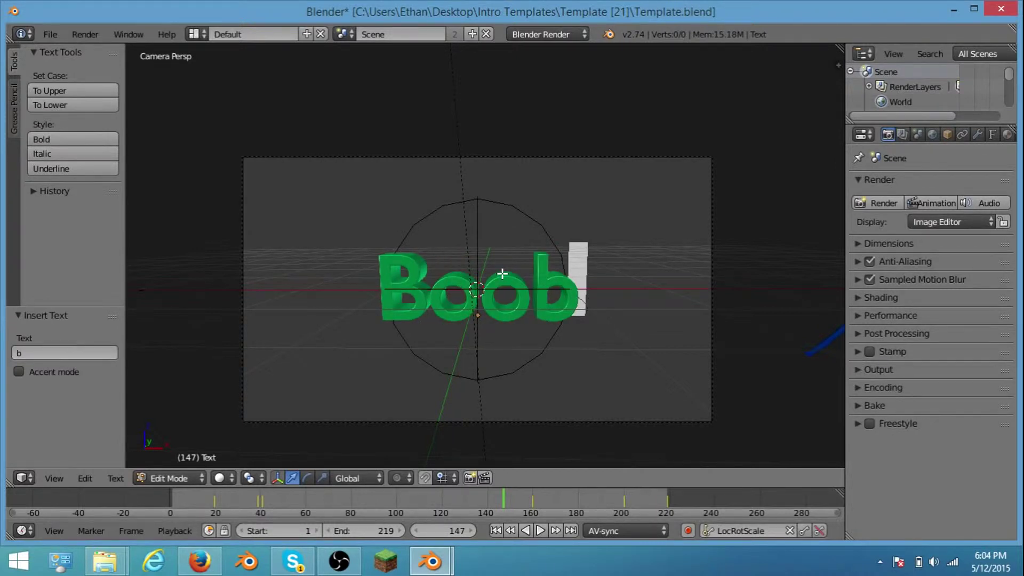
pyautogui.press('BackSpace')
pyautogui.press('BackSpace')
pyautogui.write('b')
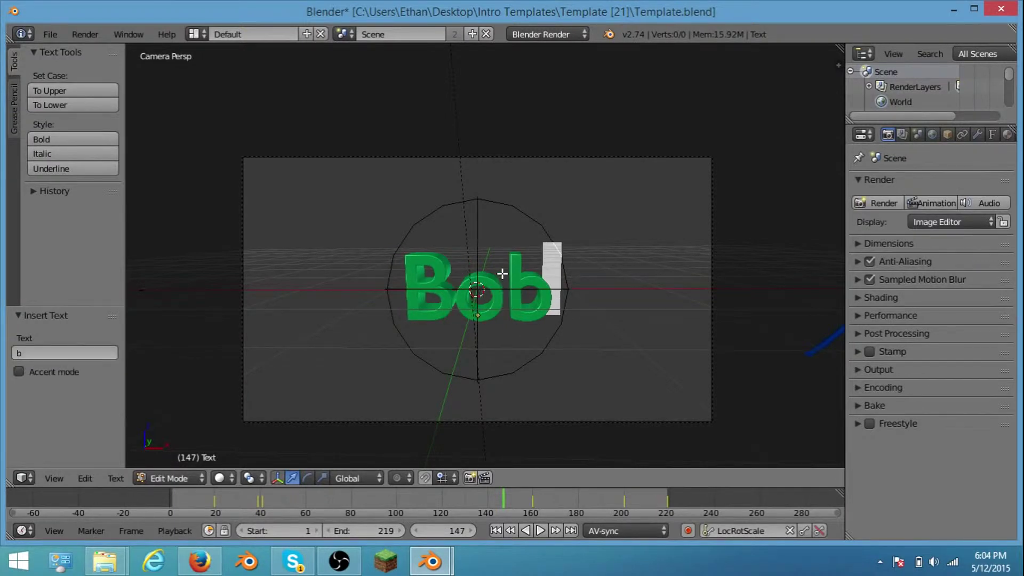
pyautogui.press('BackSpace')
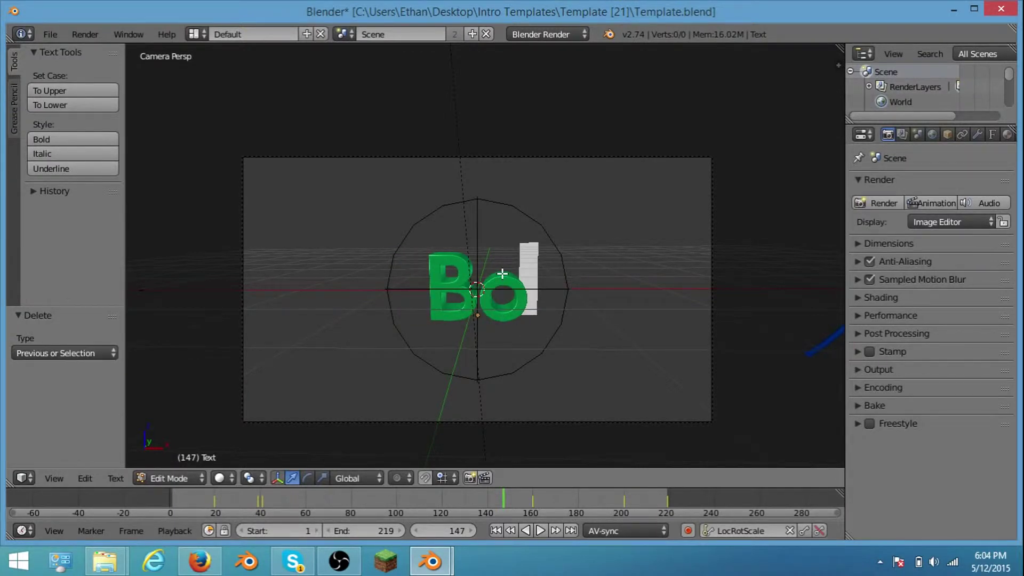
pyautogui.hotkey('ctrl', 'z')
pyautogui.hotkey('ctrl', 'shift', 'z')
pyautogui.press('BackSpace')
pyautogui.press('BackSpace')
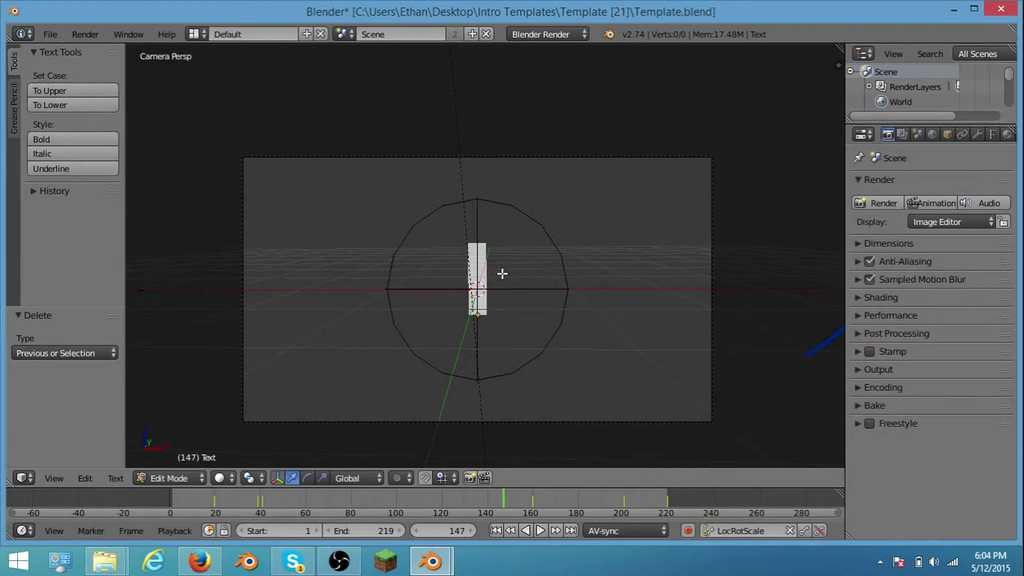
pyautogui.write('techn')
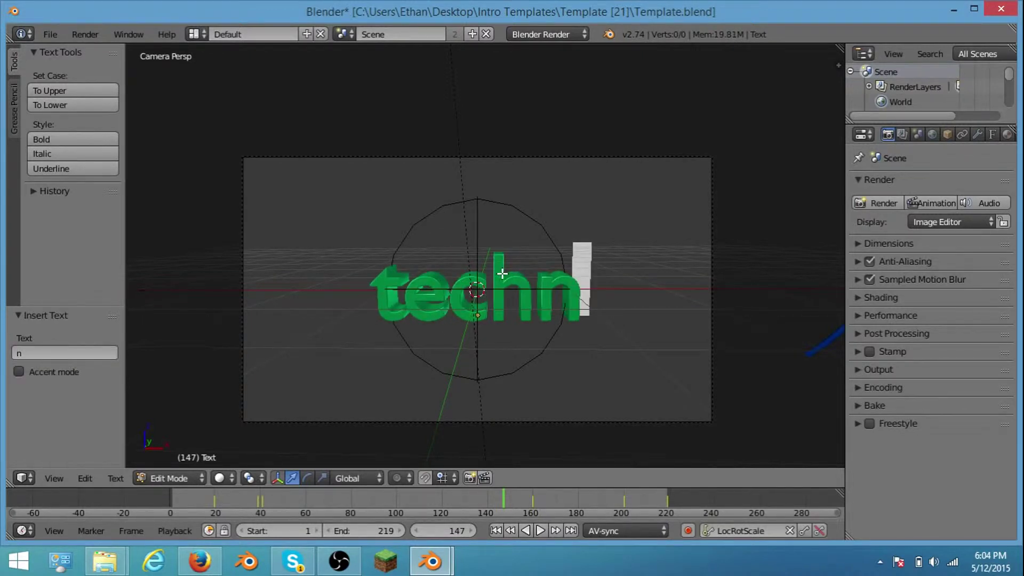
pyautogui.write('ogaming')
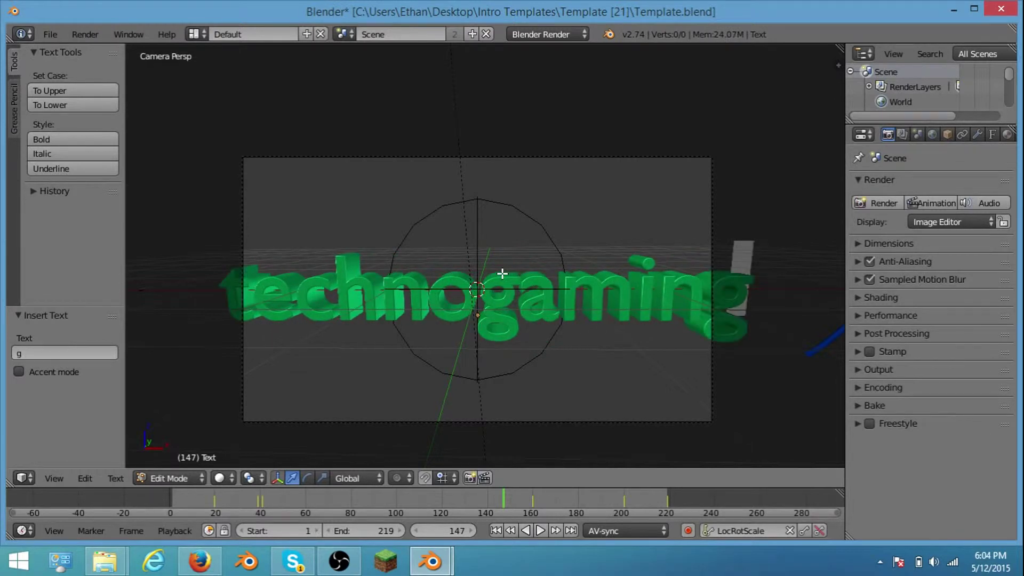
pyautogui.write('123')
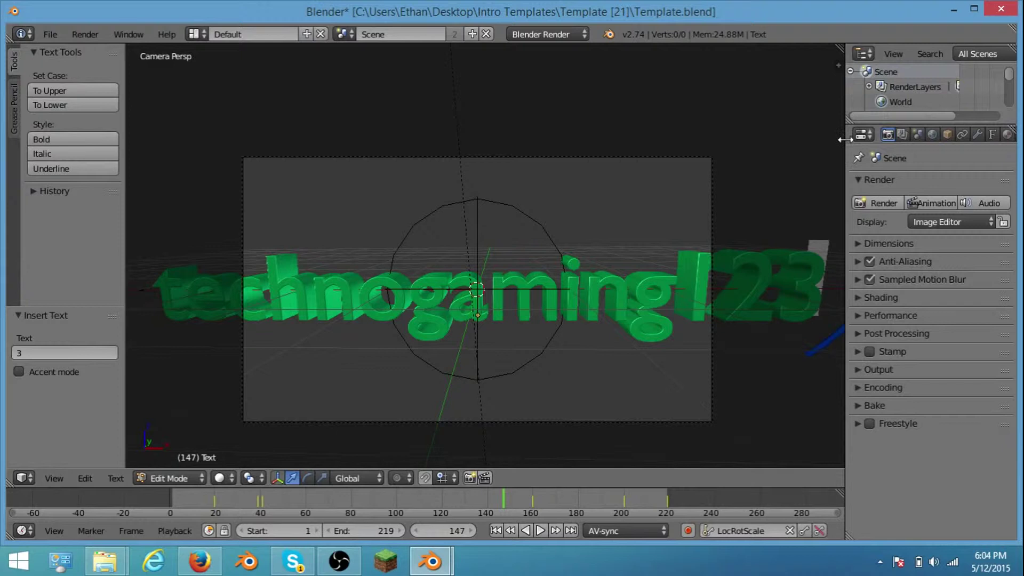
# Find and select the Camera in the Outliner and show its lens and sensor properties
pyautogui.moveTo(845, 140); pyautogui.dragTo(697, 139)
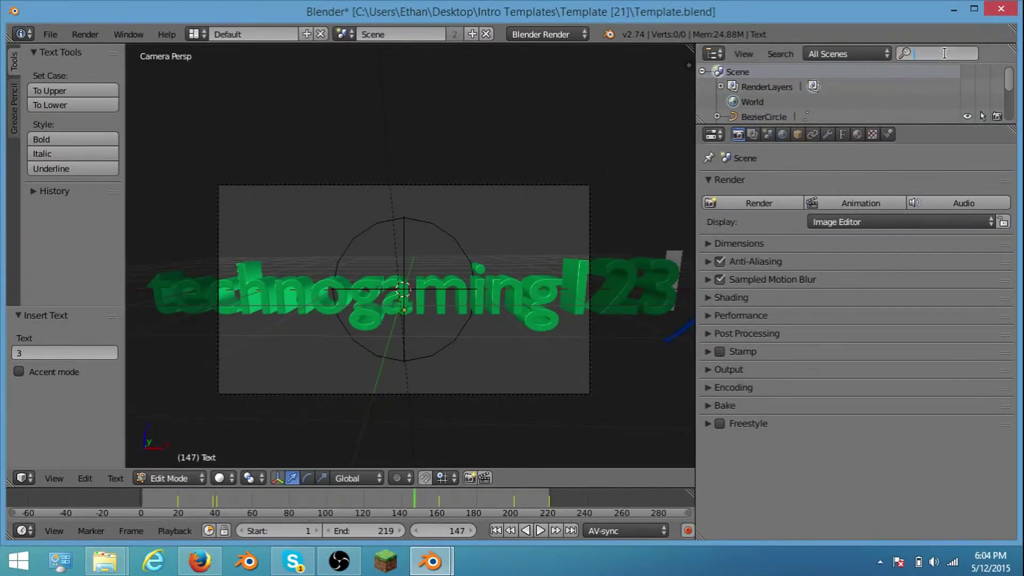
pyautogui.write('caer')
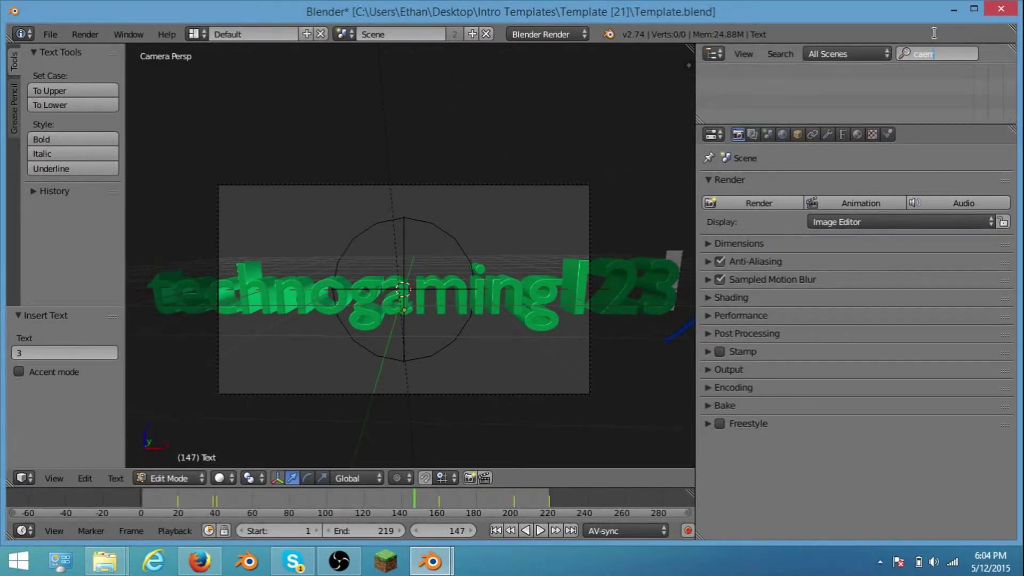
pyautogui.press('BackSpace')
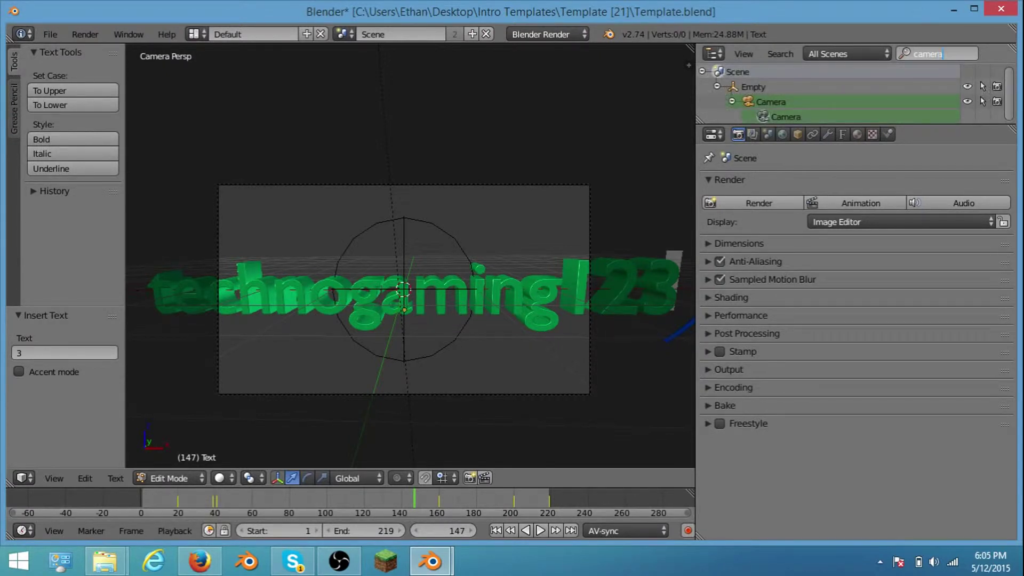
pyautogui.press('Return')
pyautogui.click(773, 102)
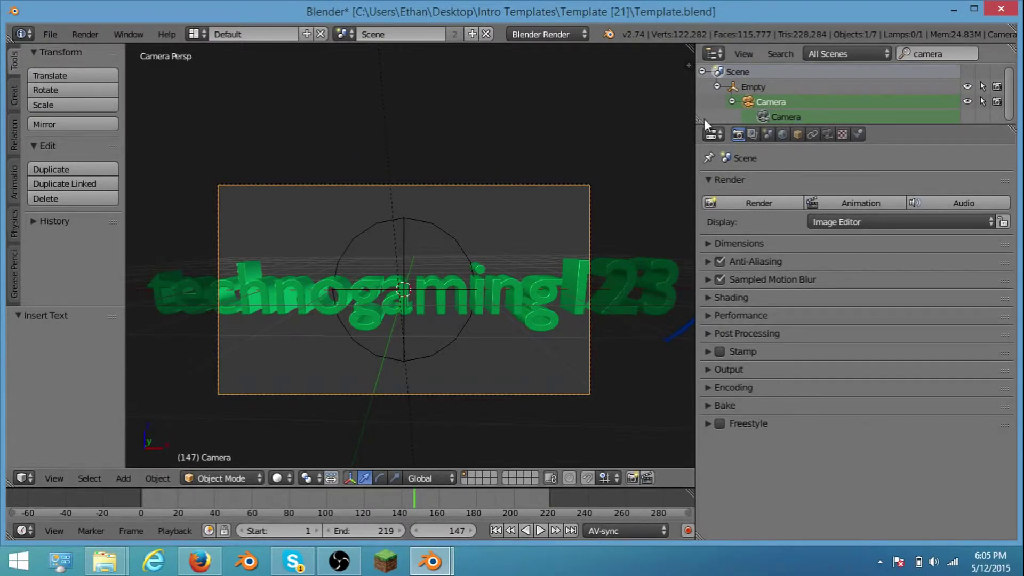
pyautogui.click(828, 131)
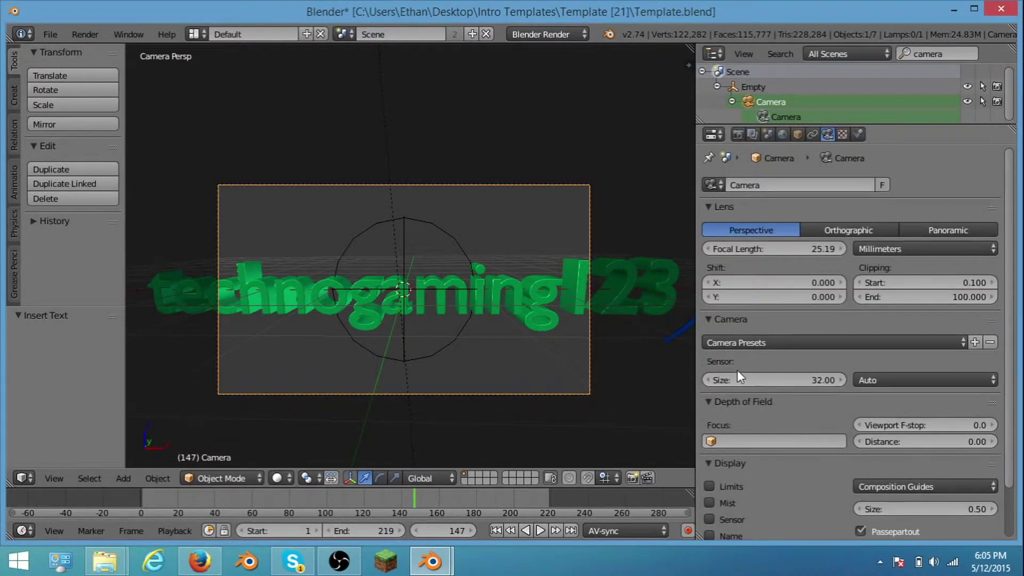
# Change the camera sensor size from 32 to 50, then adjust it to 49.75
pyautogui.click(817, 381)
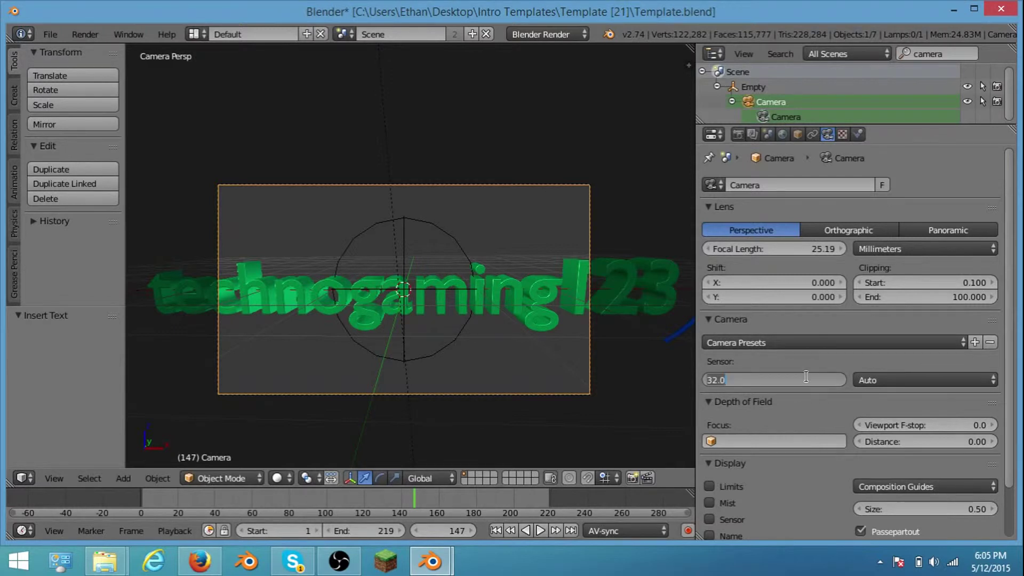
pyautogui.doubleClick(716, 378)
pyautogui.write('50')
pyautogui.press('Return')
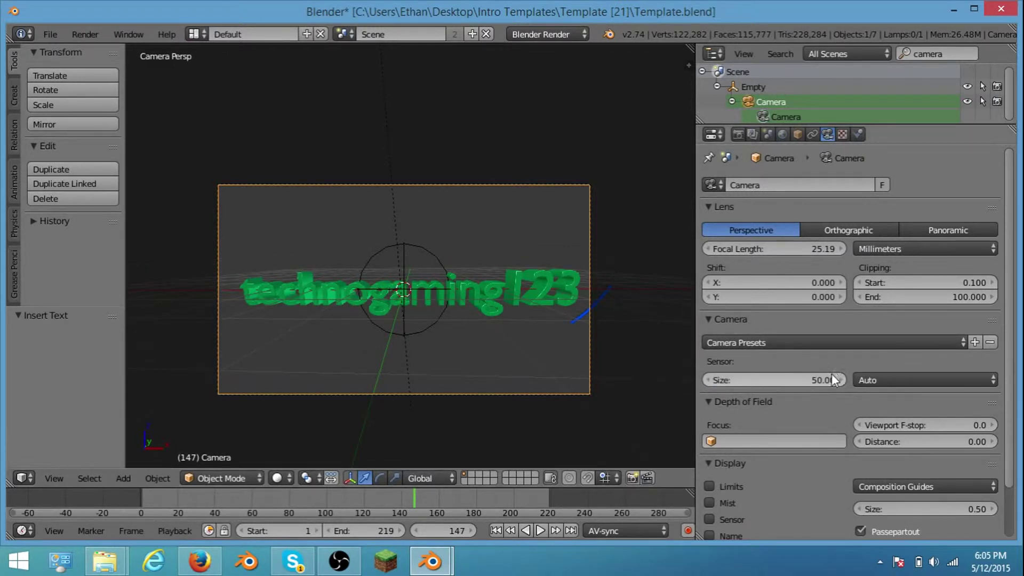
pyautogui.moveTo(836, 378); pyautogui.dragTo(798, 387)
pyautogui.click(770, 375)
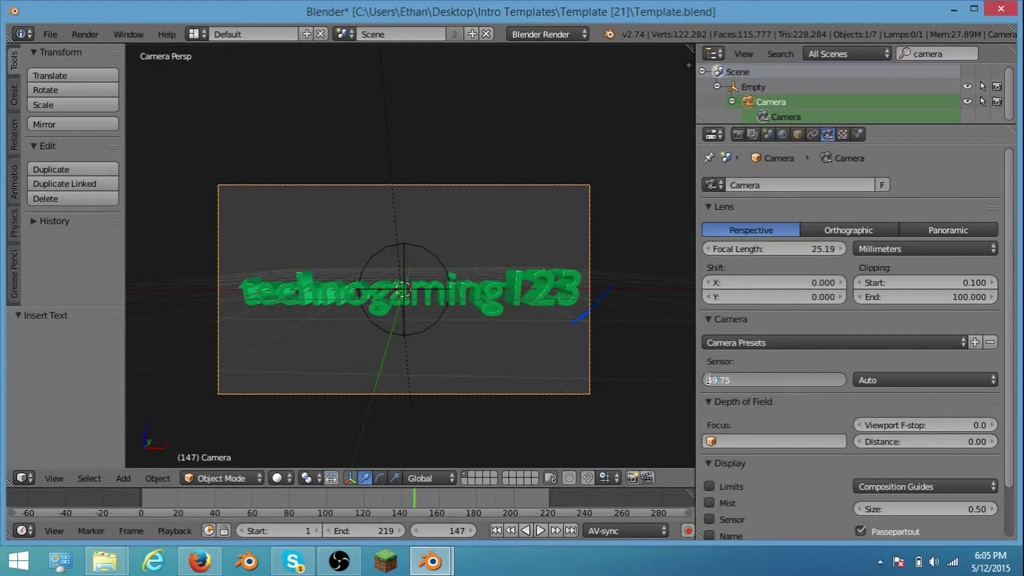
pyautogui.press('Return')
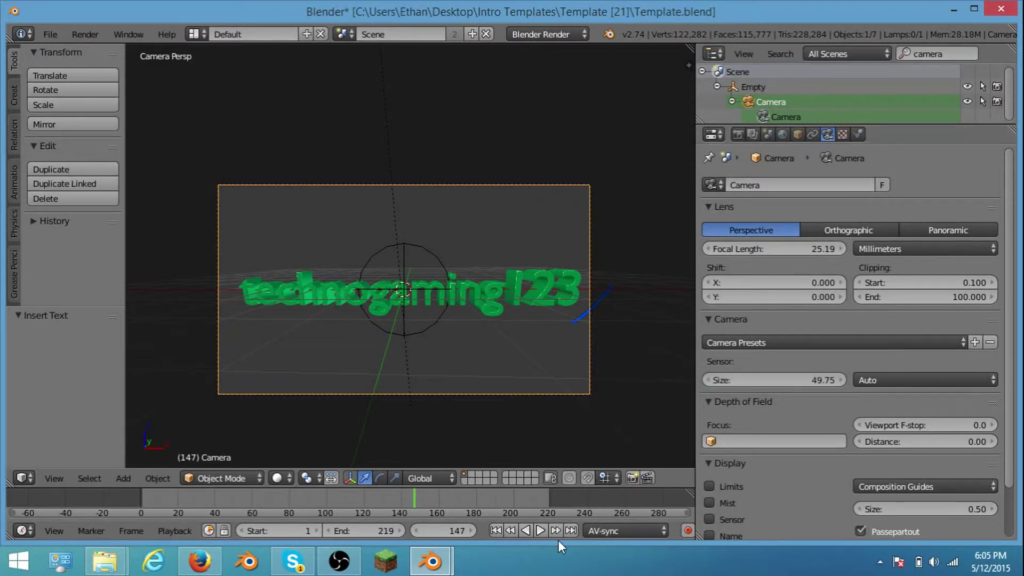
# Preview the intro animation, stopping at frame 41 and playing it in reverse
pyautogui.click(496, 531)
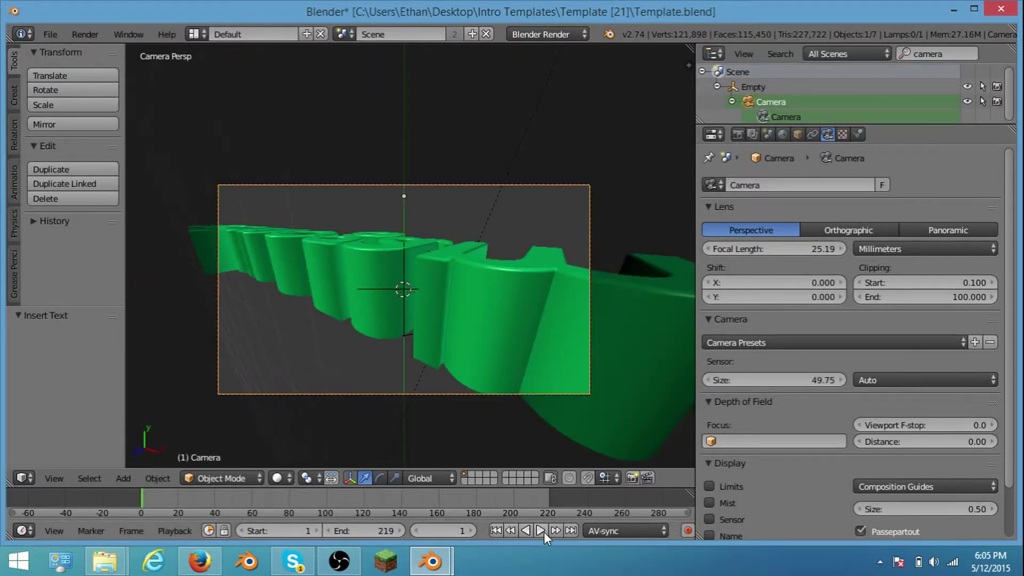
pyautogui.click(540, 531)
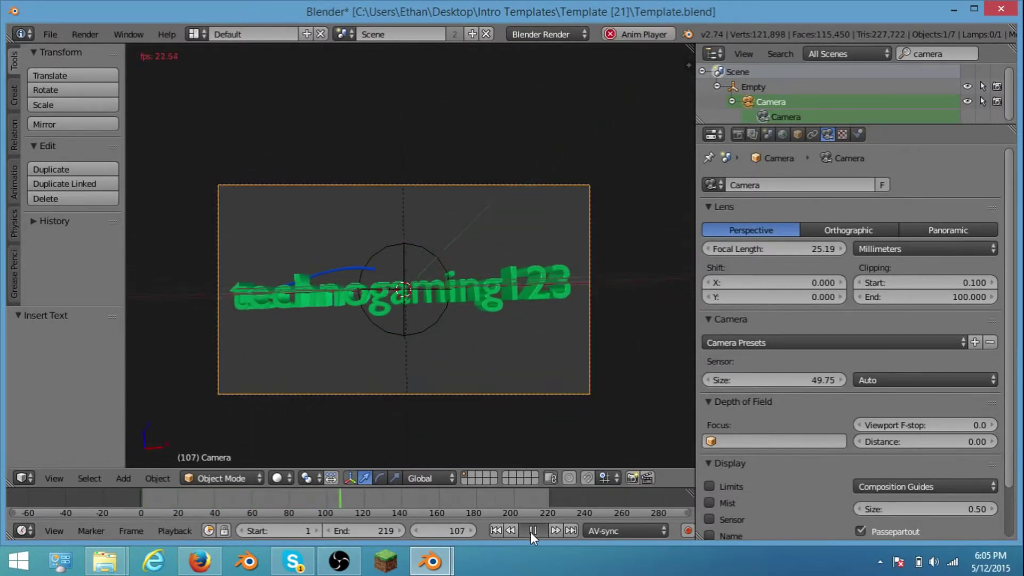
pyautogui.click(532, 532)
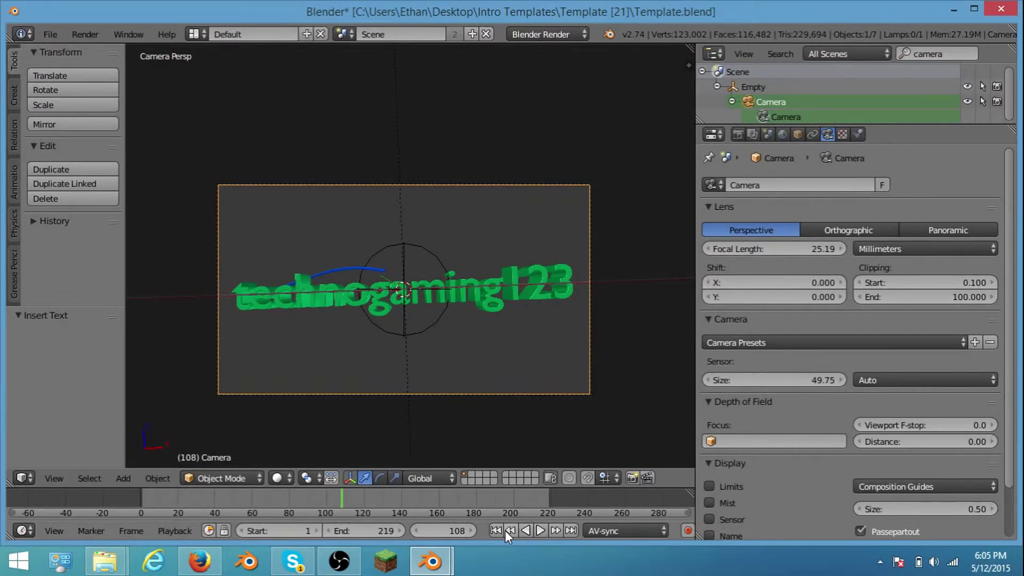
pyautogui.click(508, 531)
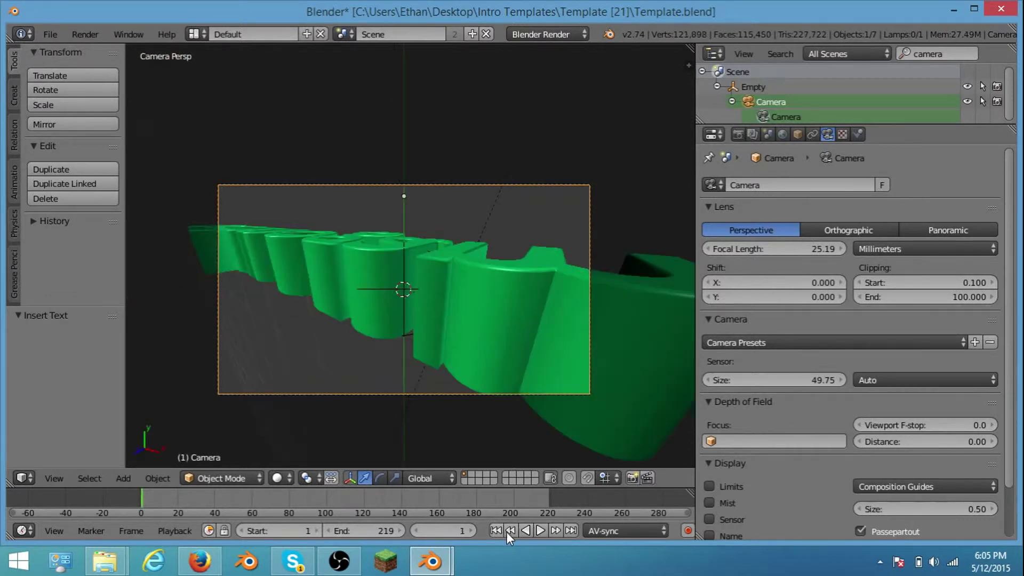
pyautogui.click(537, 530)
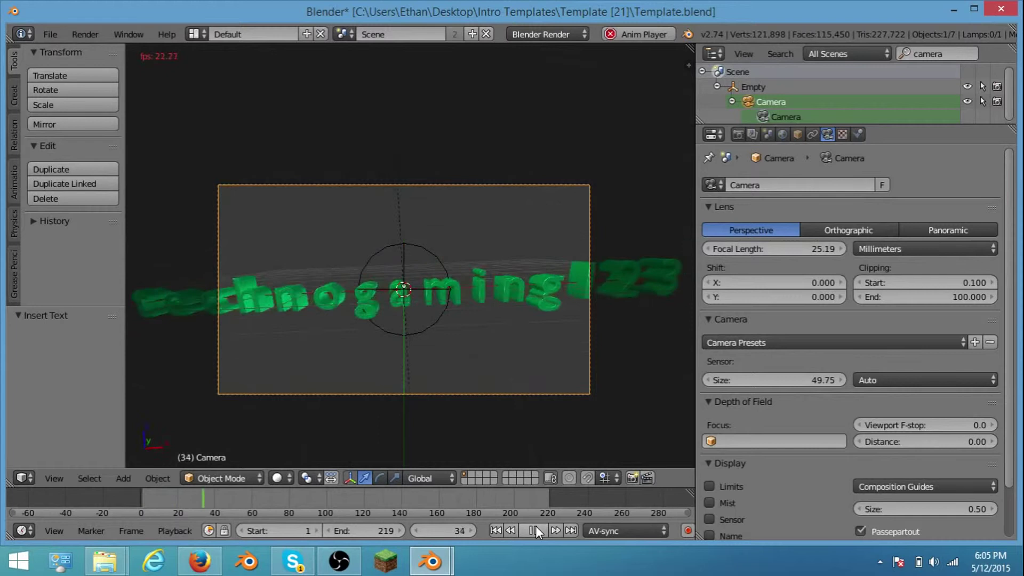
pyautogui.click(536, 528)
pyautogui.click(511, 534)
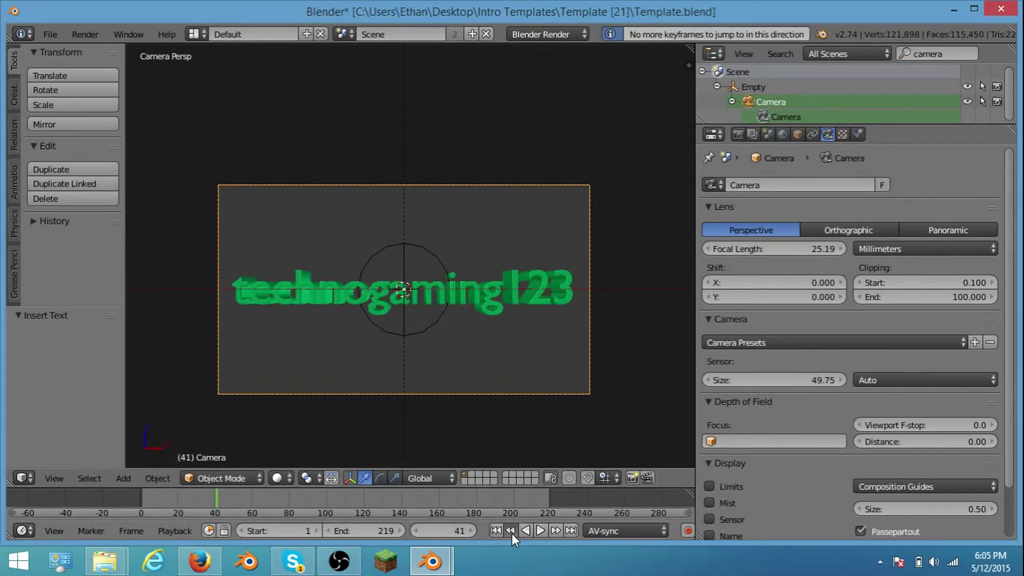
pyautogui.click(527, 533)
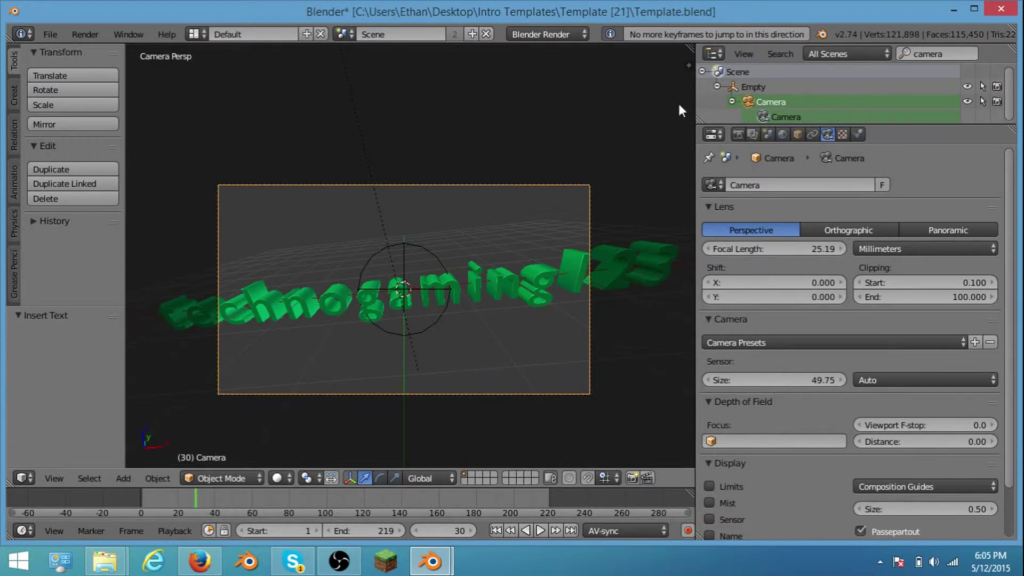
# Set the camera sensor size to 75.75 and replay the animation from the start
pyautogui.click(831, 375)
pyautogui.click(717, 380)
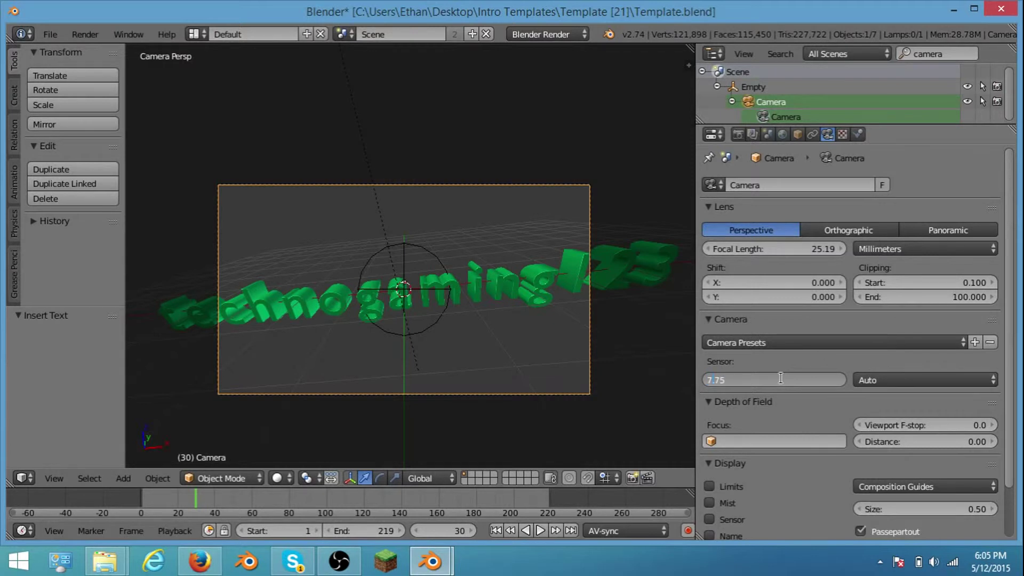
pyautogui.write('5')
pyautogui.press('Return')
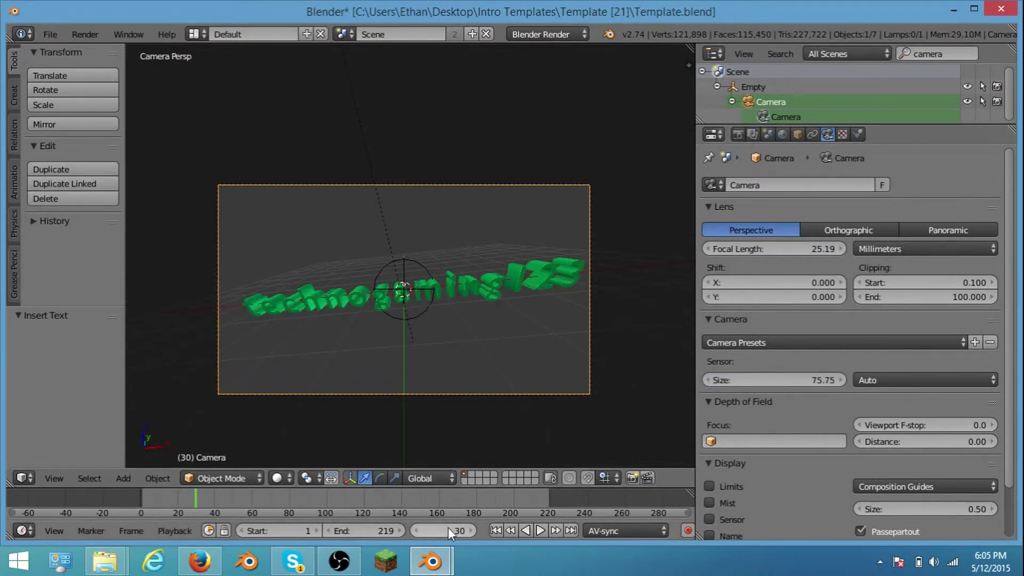
pyautogui.click(504, 530)
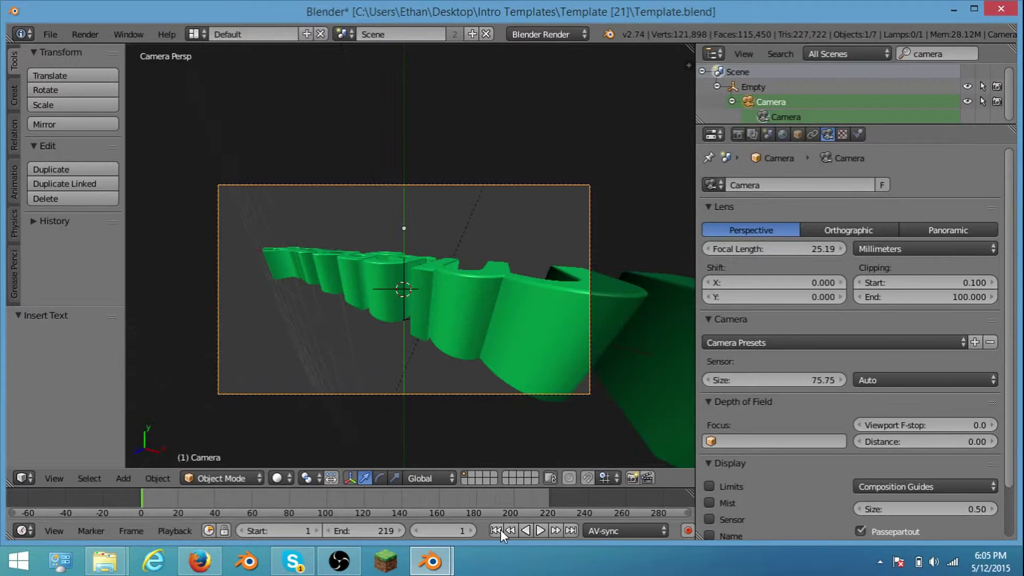
pyautogui.click(539, 527)
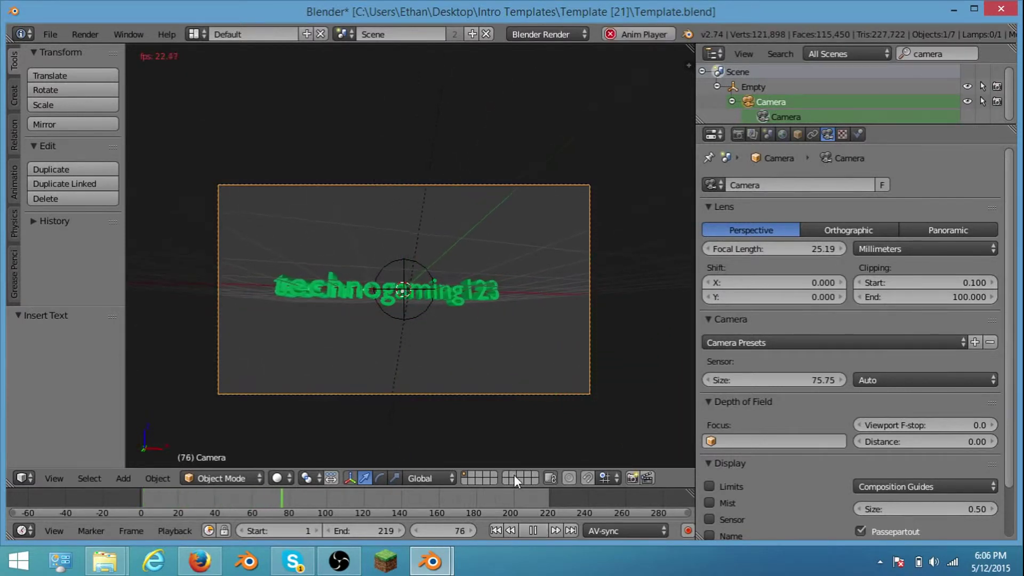
pyautogui.click(539, 527)
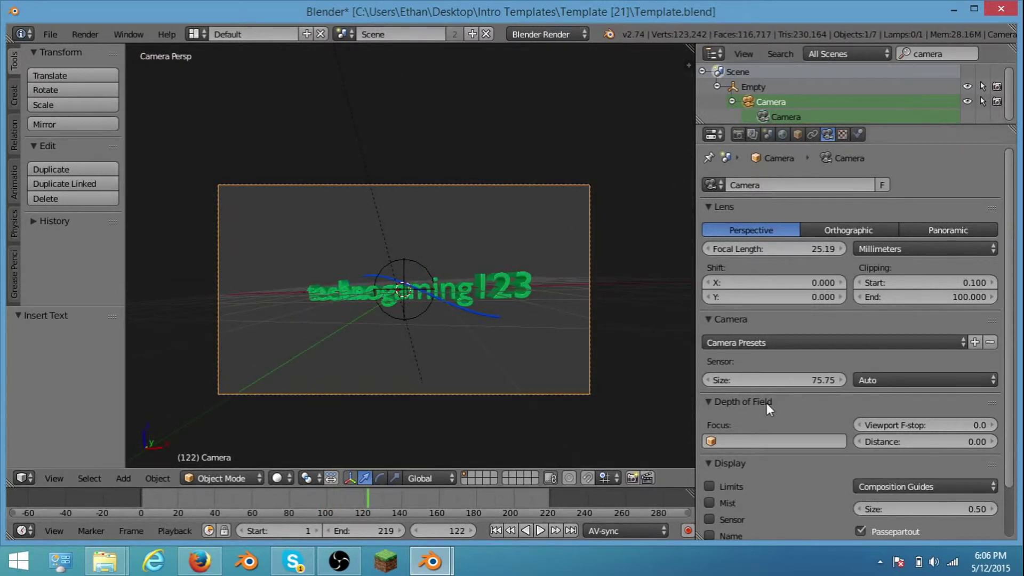
# Raise the camera sensor size to 500075, pushing the title out of the camera frame
pyautogui.click(778, 380)
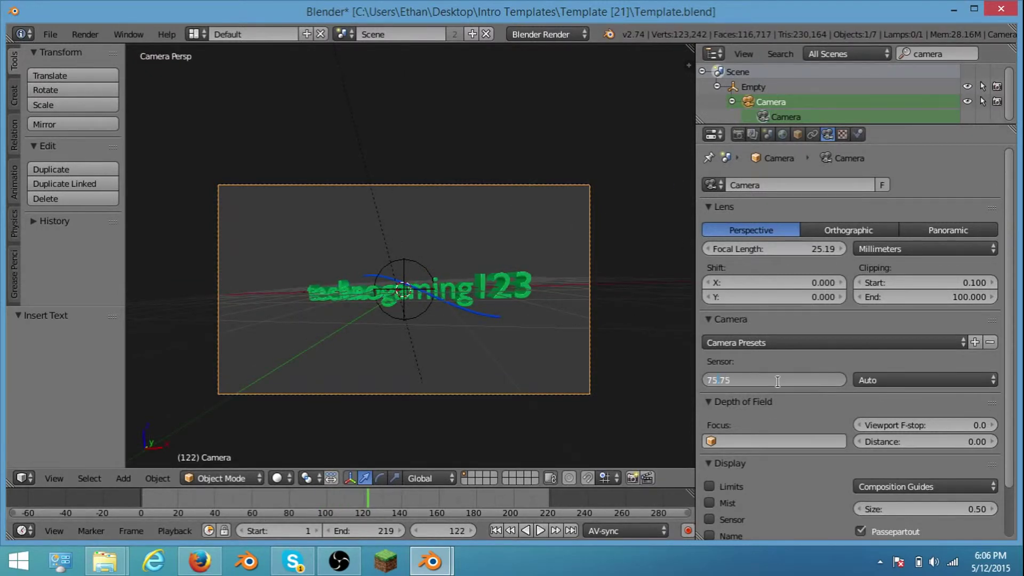
pyautogui.write('575000')
pyautogui.press('Return')
pyautogui.scroll(1, 388, 318)
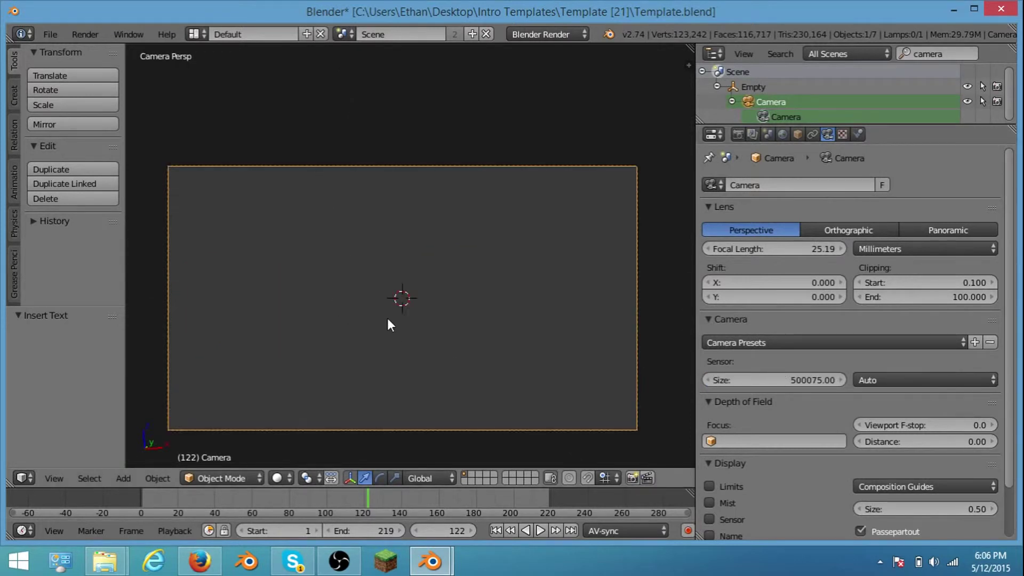
pyautogui.scroll(-1, 382, 312)
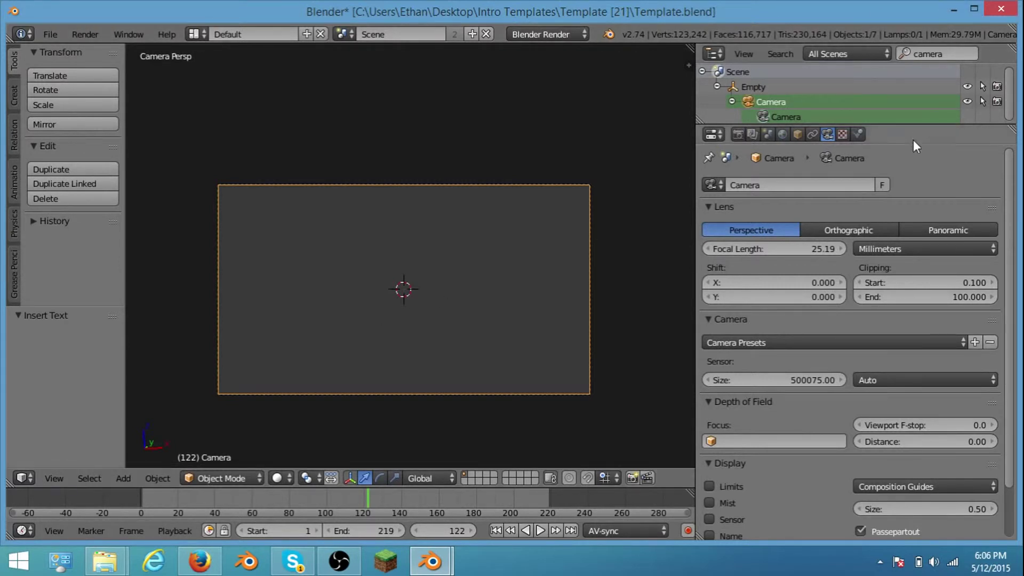
# Minimize Blender, open the Video folder, and play a saved intro video in the media player
pyautogui.click(954, 10)
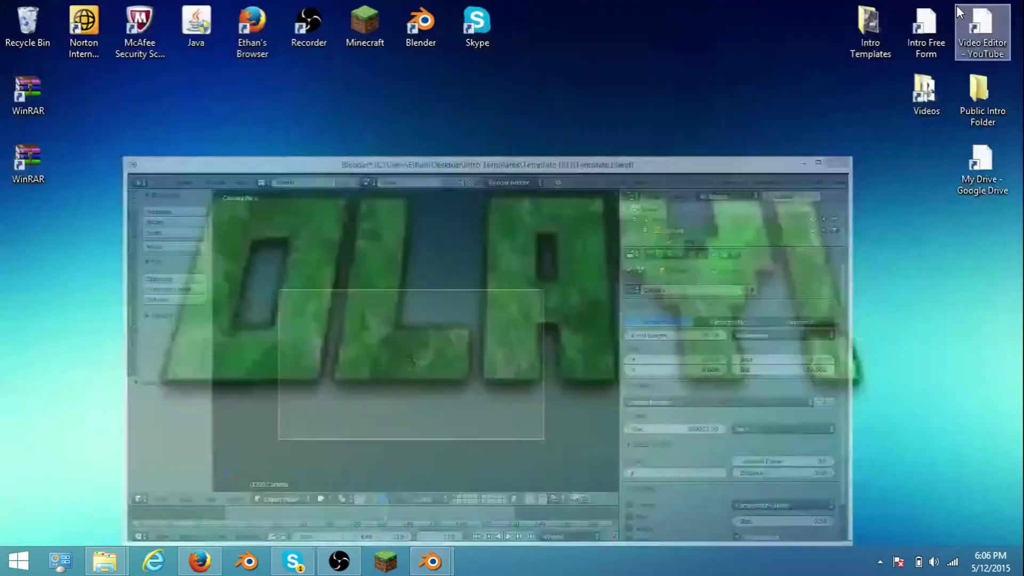
pyautogui.doubleClick(924, 94)
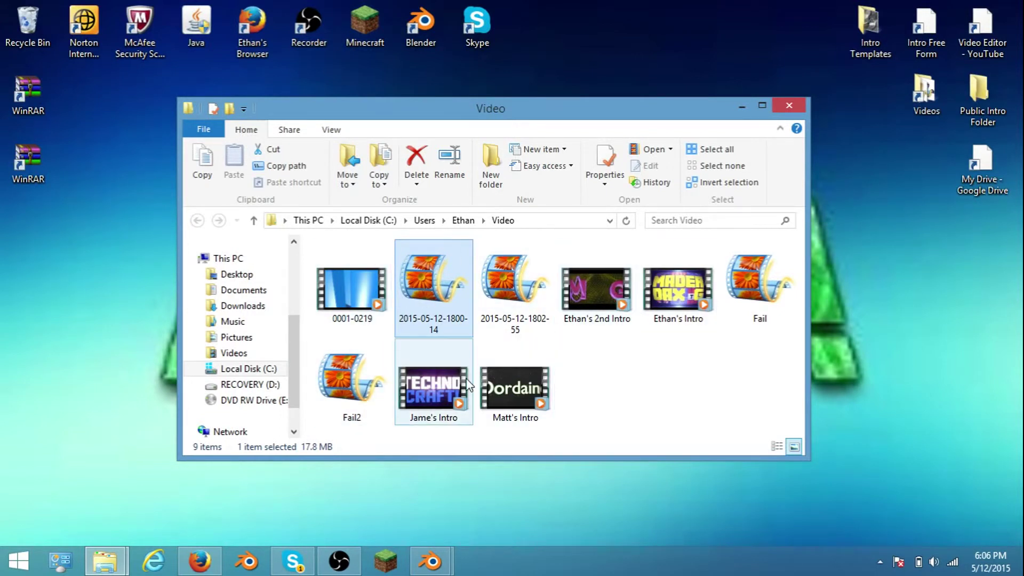
pyautogui.click(673, 307)
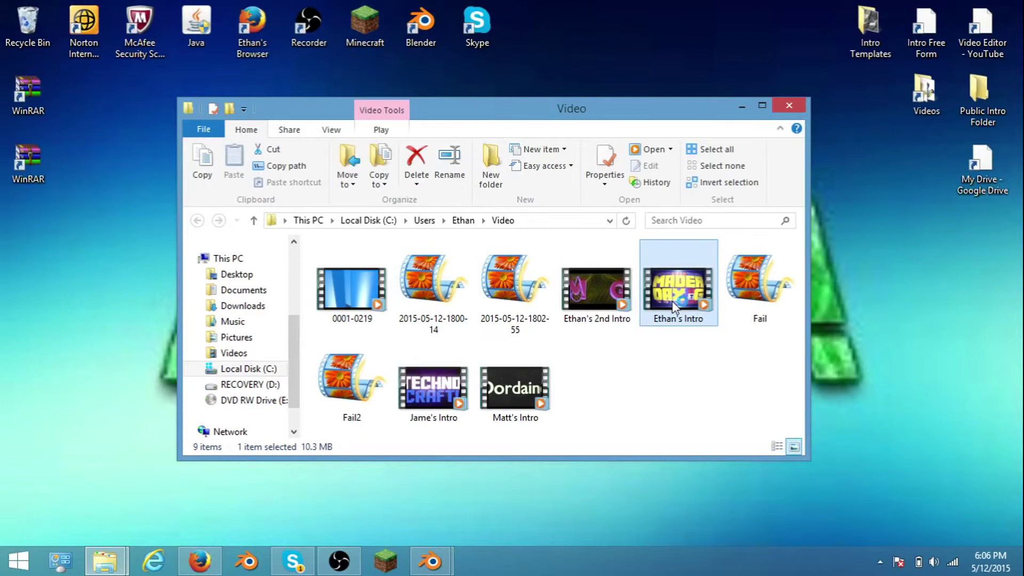
pyautogui.doubleClick(668, 303)
# Close the Video folder's Explorer window, leaving a clear desktop
pyautogui.click(789, 105)
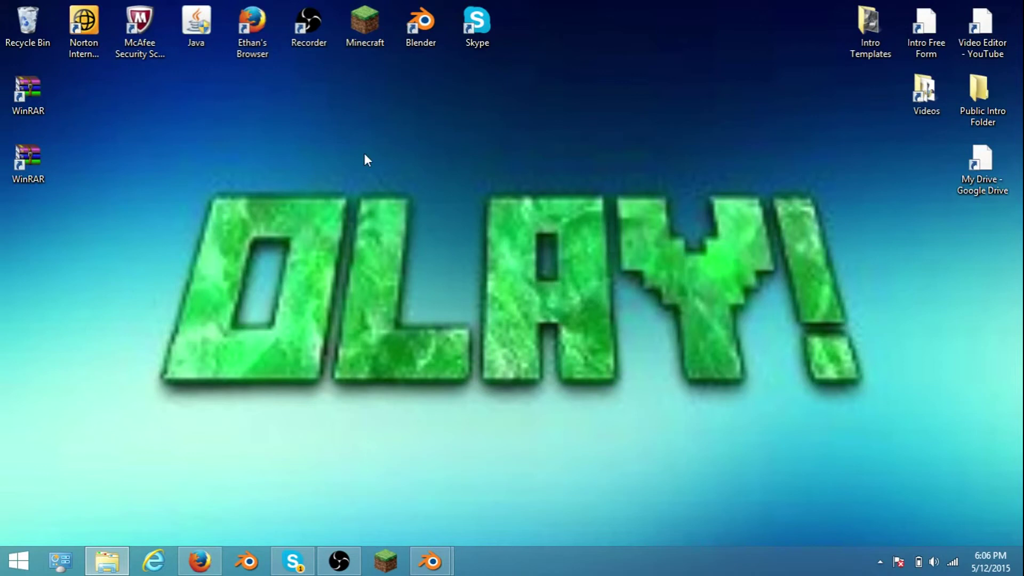